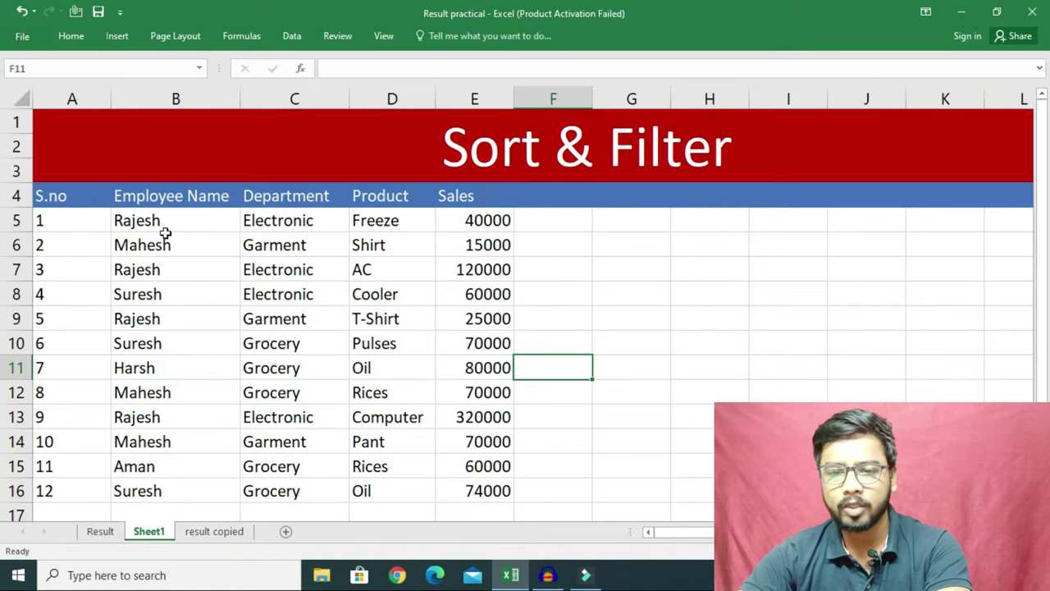
- Select B4:E16, covering the Employee Name, Department, Product and Sales headers and values
{"action": "left_click_drag", "start_coordinate": [164, 222], "coordinate": [163, 490]}
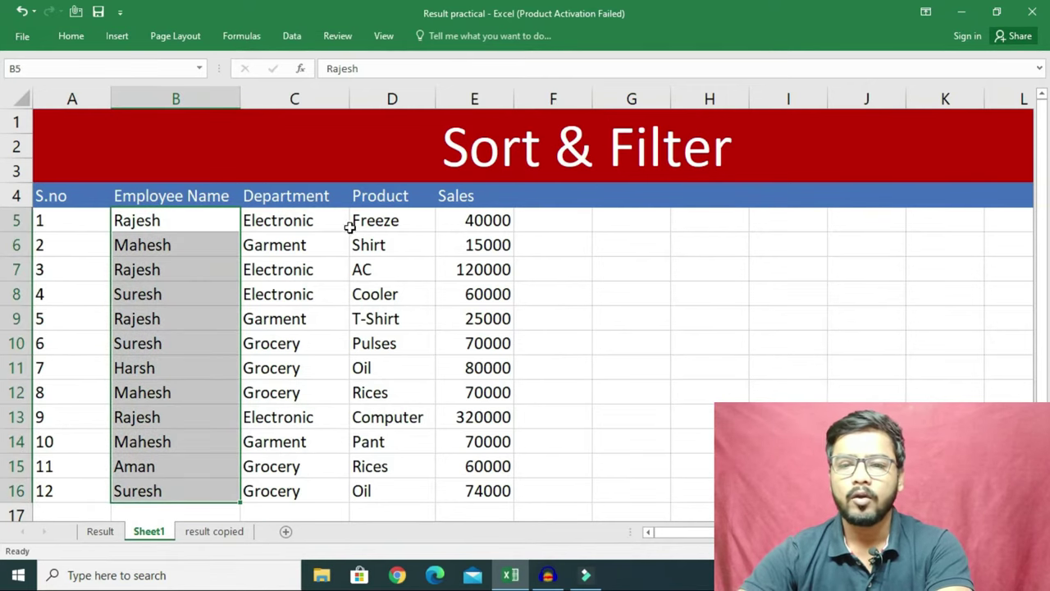
{"action": "left_click_drag", "start_coordinate": [303, 220], "coordinate": [298, 489]}
{"action": "left_click_drag", "start_coordinate": [385, 220], "coordinate": [408, 464]}
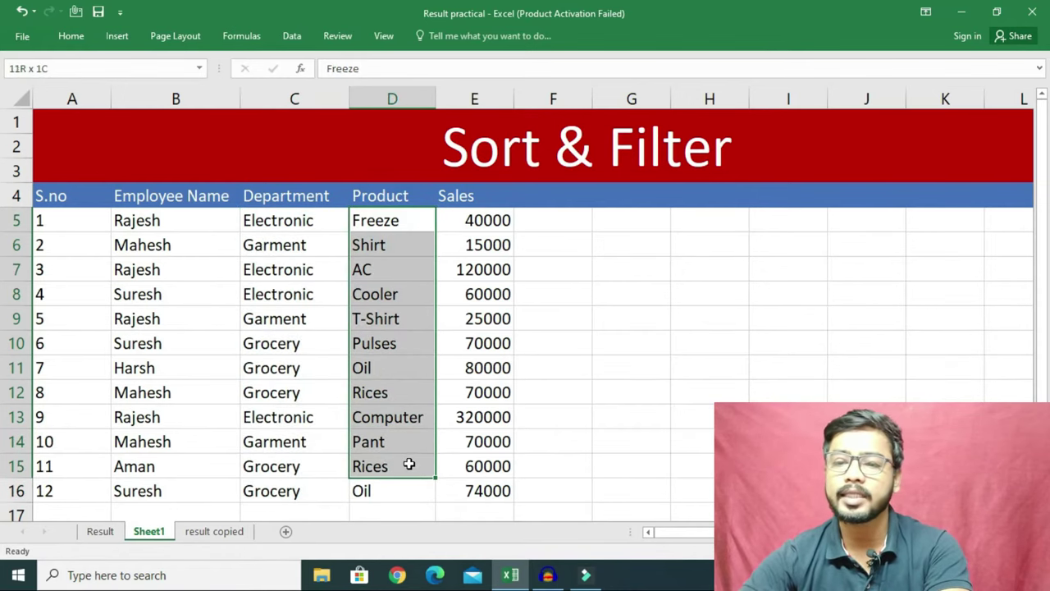
{"action": "left_click_drag", "start_coordinate": [503, 220], "coordinate": [494, 489]}
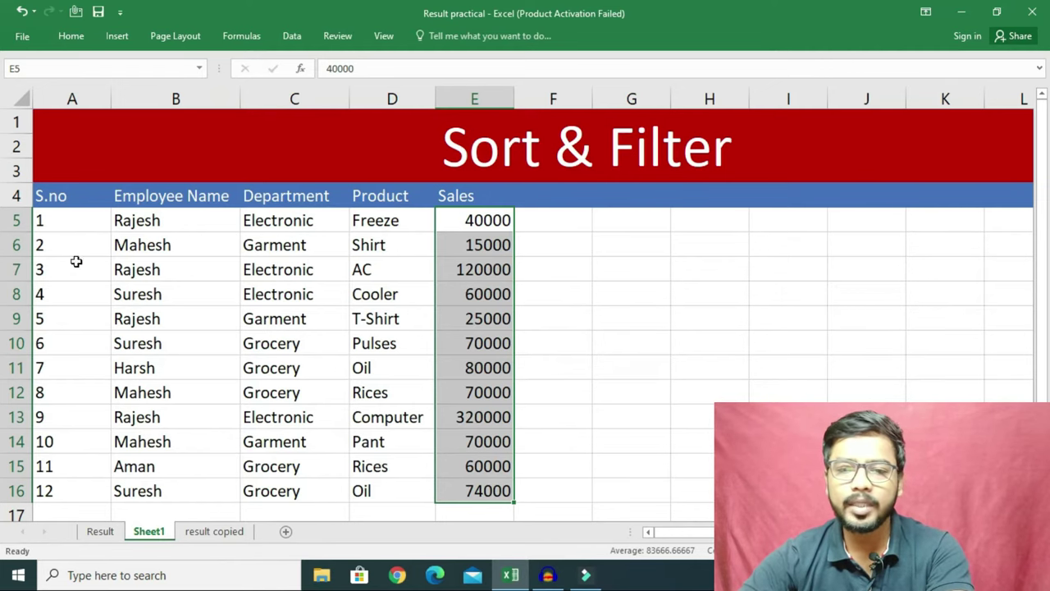
{"action": "mouse_move", "coordinate": [155, 195]}
{"action": "left_mouse_down"}
{"action": "mouse_move", "coordinate": [193, 351]}
{"action": "mouse_move", "coordinate": [479, 491]}
{"action": "left_mouse_up"}
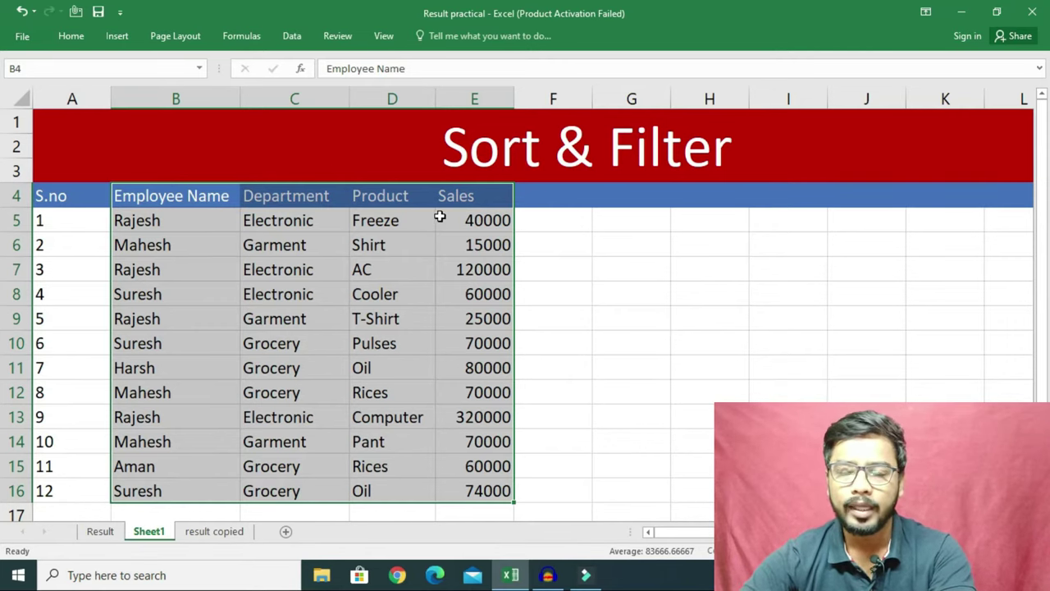
- Choose Filter under Home > Sort & Filter to add header dropdowns
{"action": "left_click", "coordinate": [72, 36]}
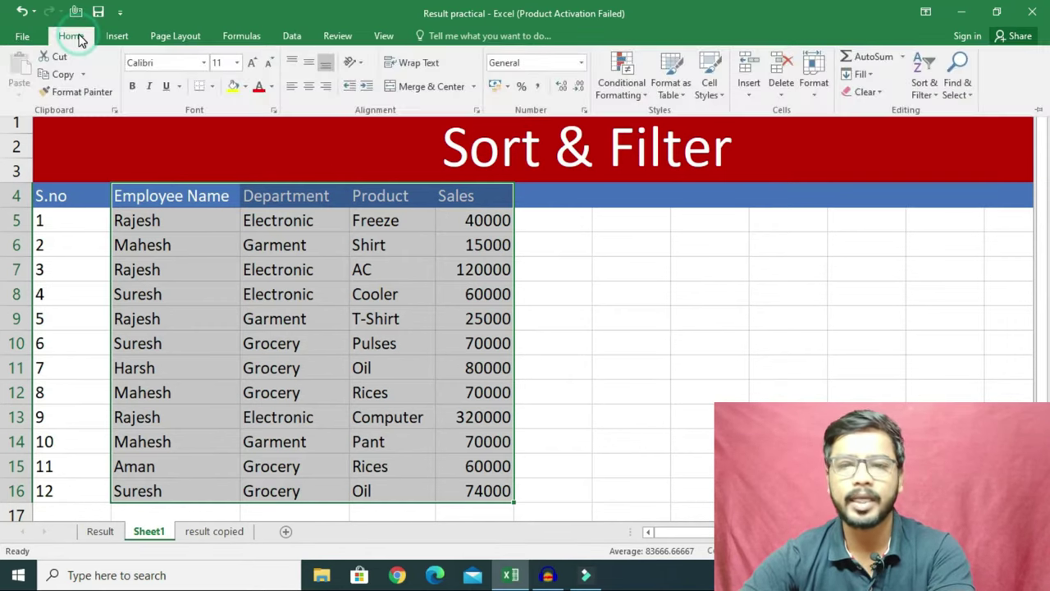
{"action": "left_click", "coordinate": [928, 97]}
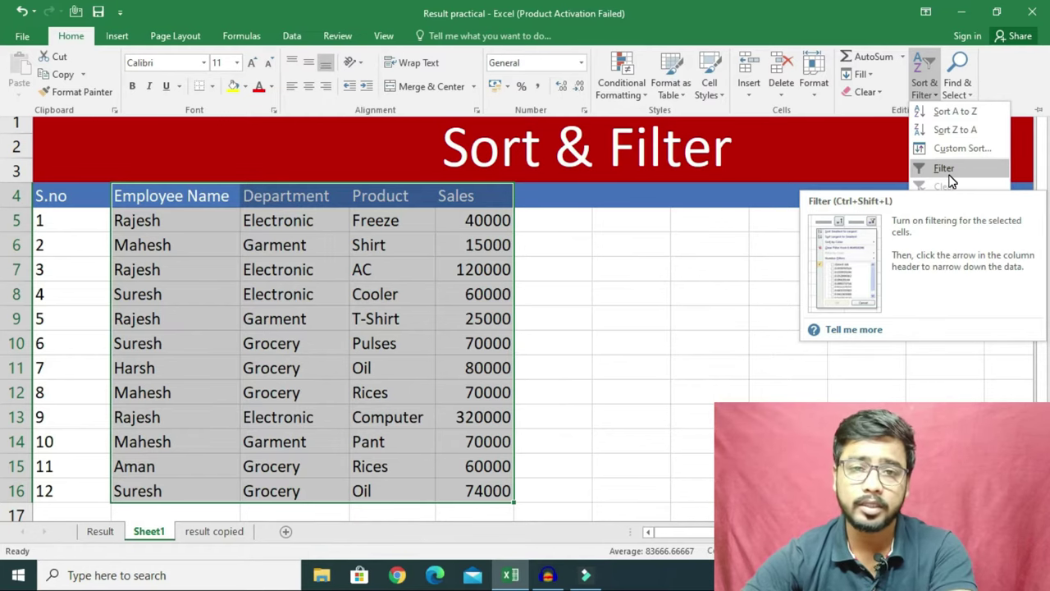
{"action": "left_click", "coordinate": [949, 174]}
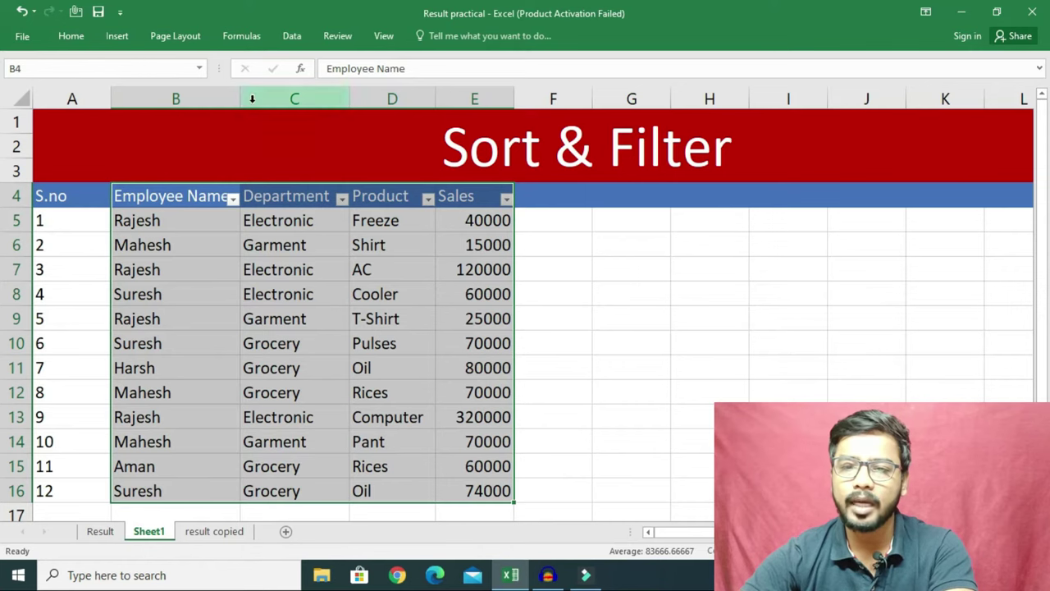
- Widen columns B, C, D and E so each header fits beside its filter arrow
{"action": "left_click_drag", "start_coordinate": [239, 98], "coordinate": [266, 105]}
{"action": "left_click_drag", "start_coordinate": [376, 98], "coordinate": [389, 98]}
{"action": "left_click_drag", "start_coordinate": [475, 99], "coordinate": [489, 98]}
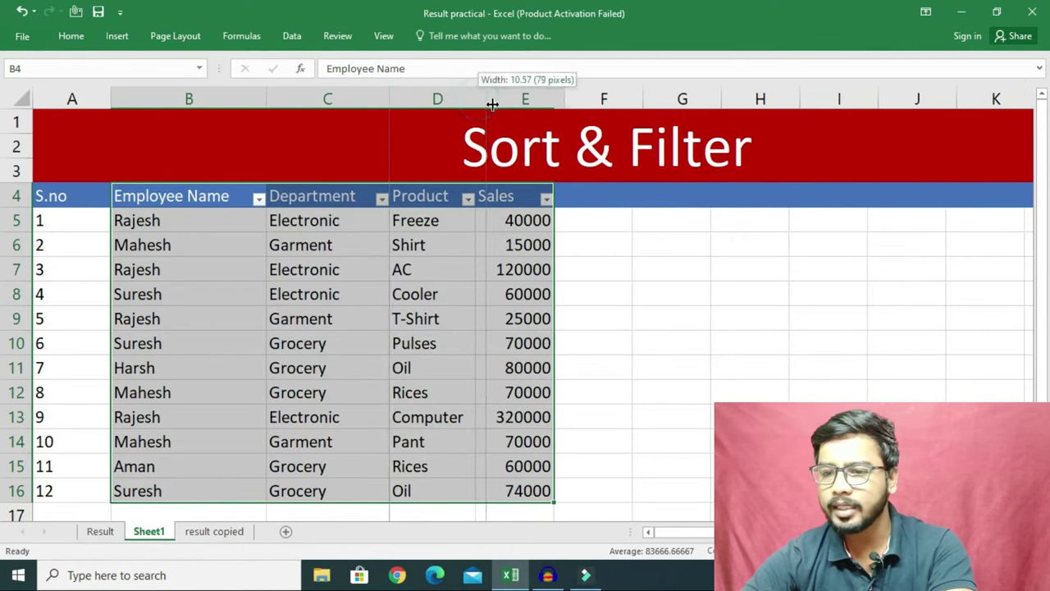
{"action": "left_click_drag", "start_coordinate": [566, 98], "coordinate": [575, 98]}
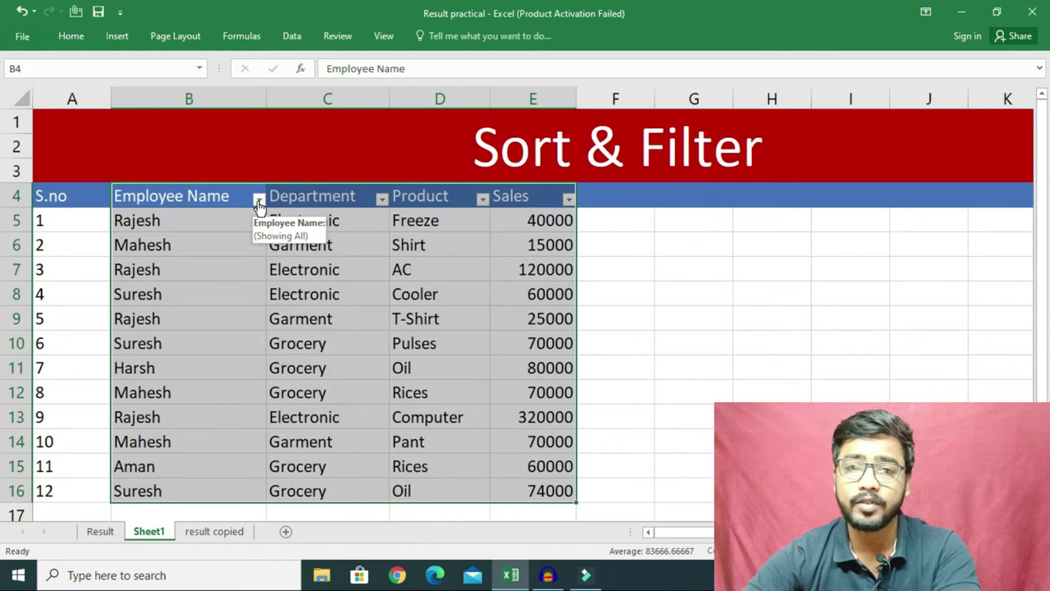
- Use the Employee Name dropdown to sort the table A to Z by name
{"action": "left_click", "coordinate": [258, 201]}
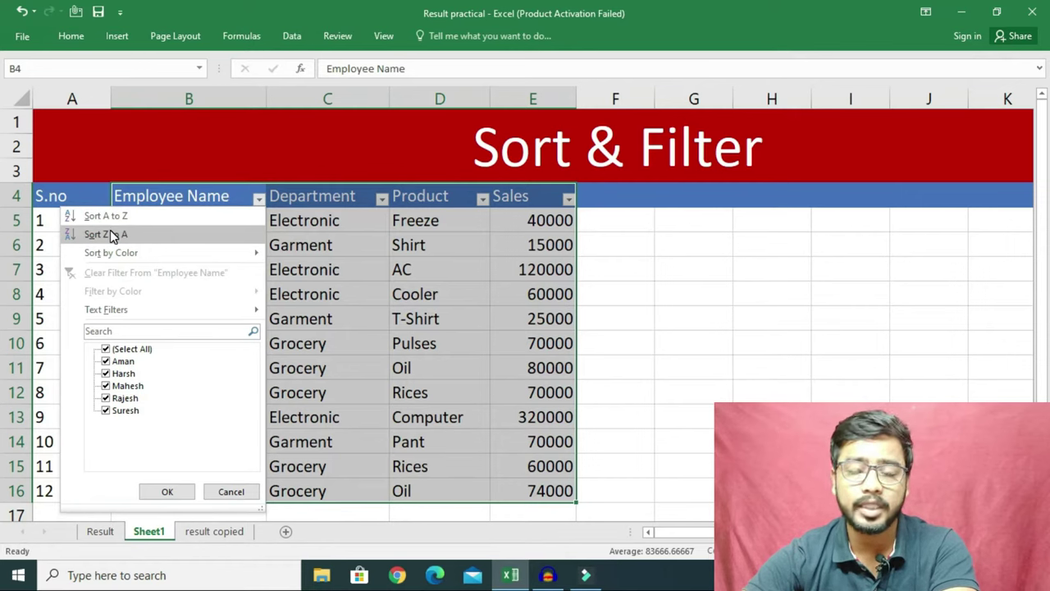
{"action": "left_click", "coordinate": [468, 264]}
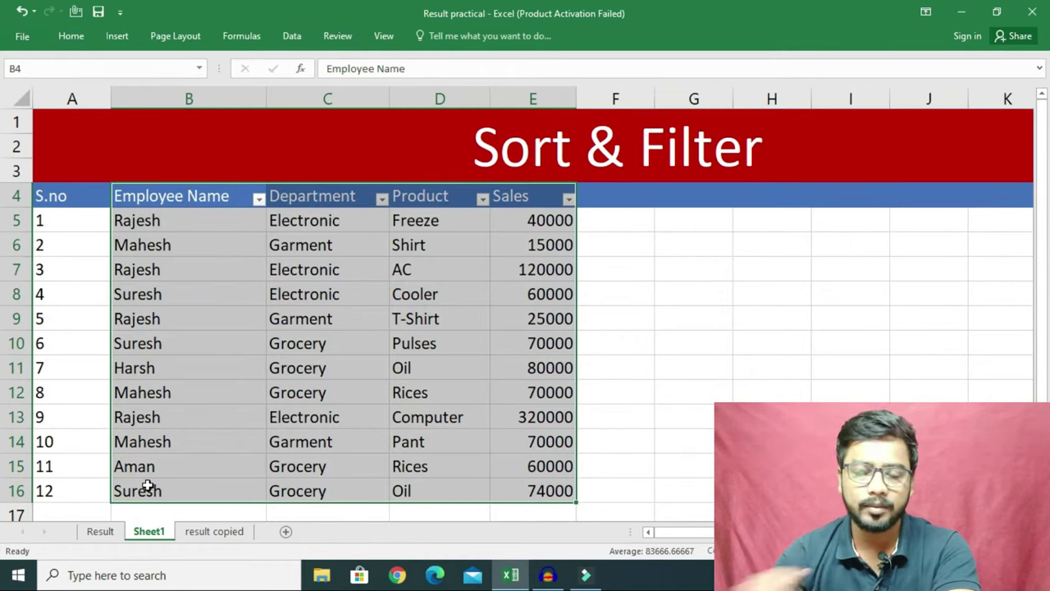
{"action": "left_click", "coordinate": [257, 199]}
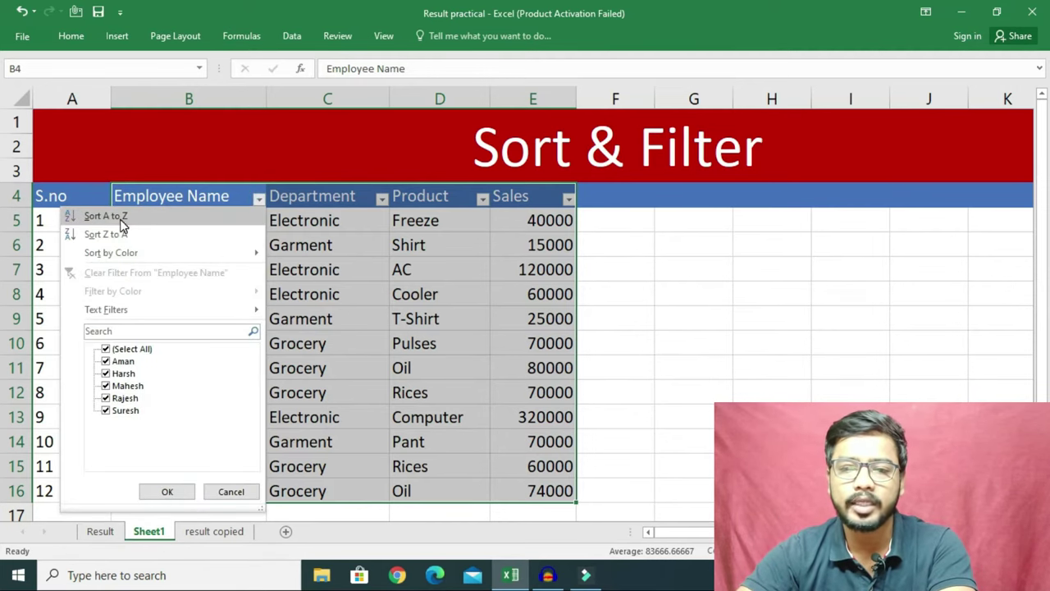
{"action": "left_click", "coordinate": [465, 256]}
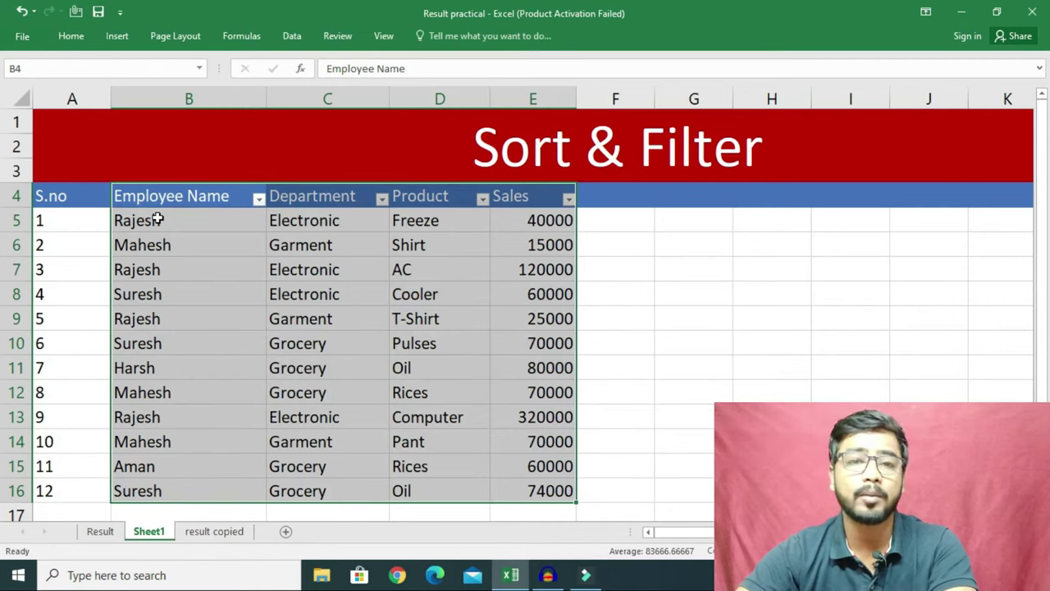
{"action": "left_click", "coordinate": [258, 199]}
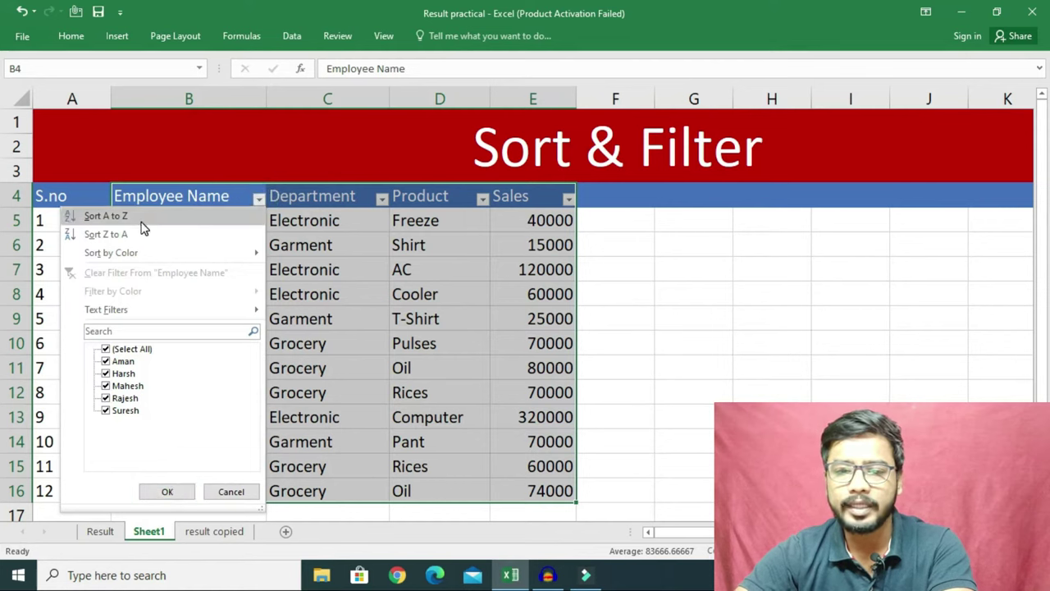
{"action": "left_click", "coordinate": [142, 218]}
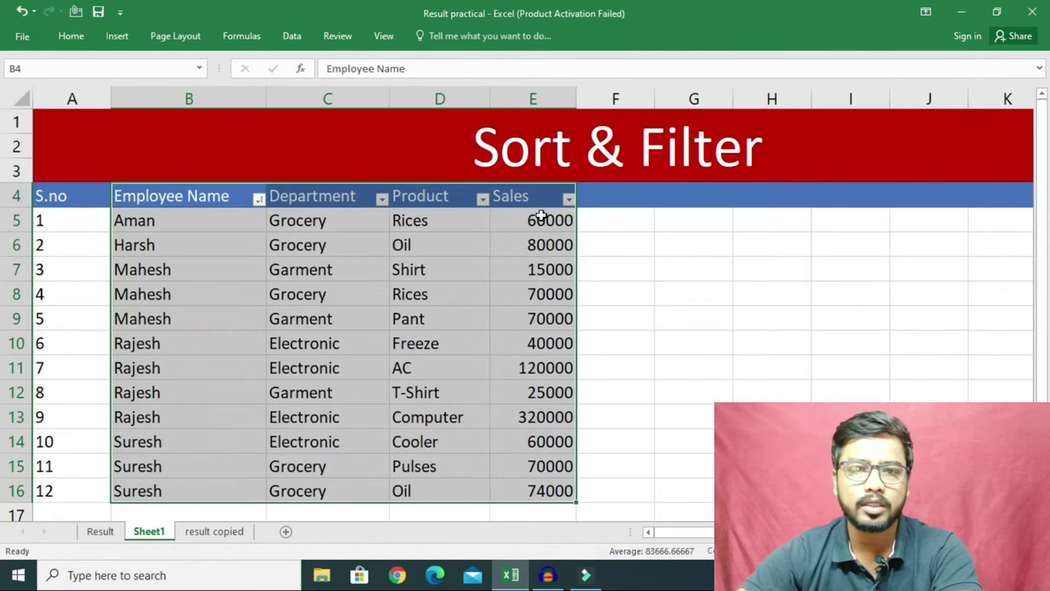
{"action": "left_click", "coordinate": [256, 200]}
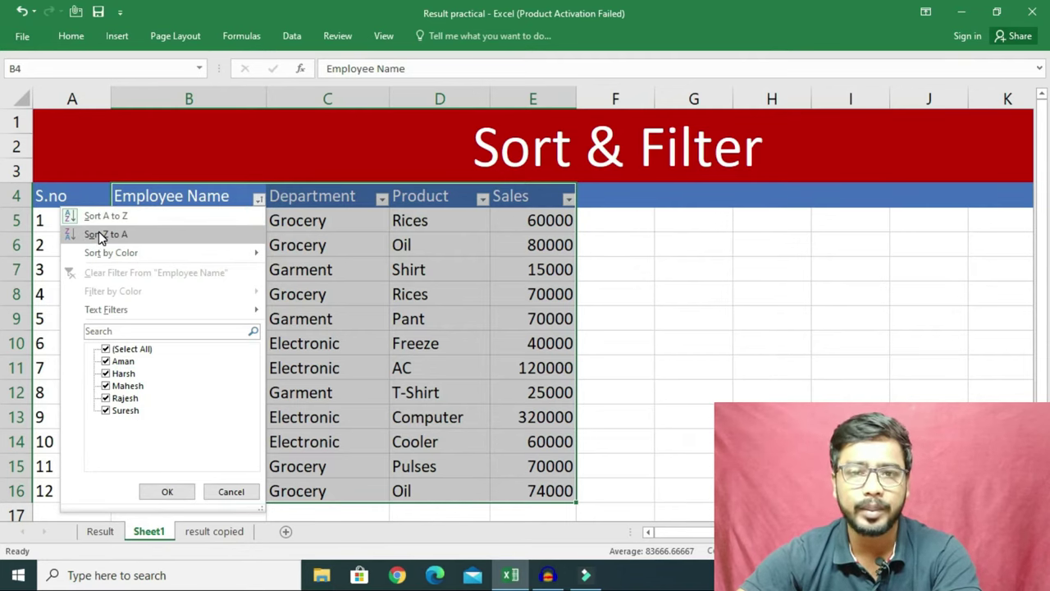
{"action": "left_click", "coordinate": [99, 234]}
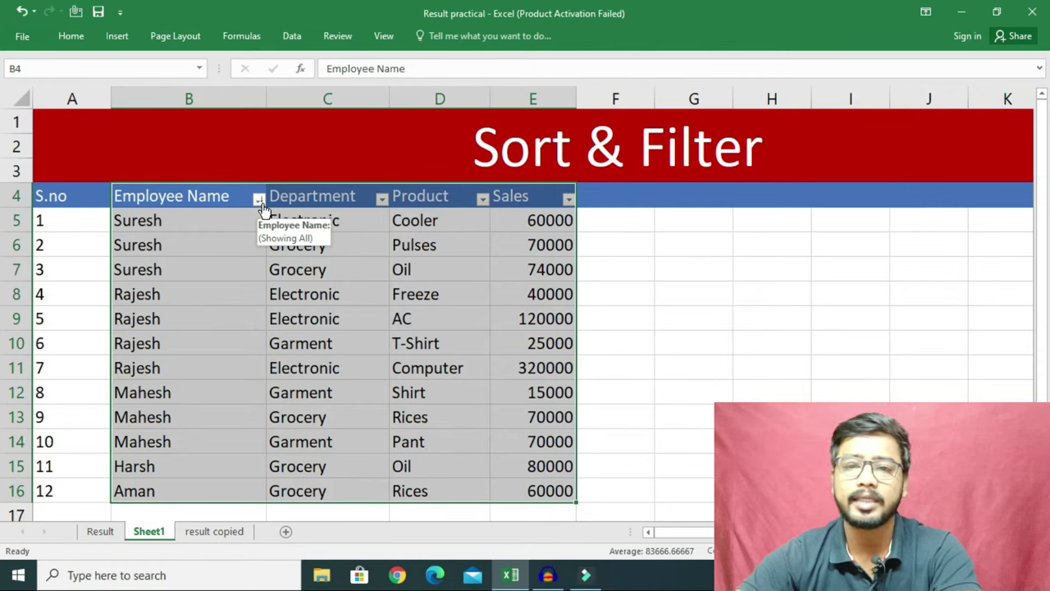
{"action": "left_click", "coordinate": [259, 200]}
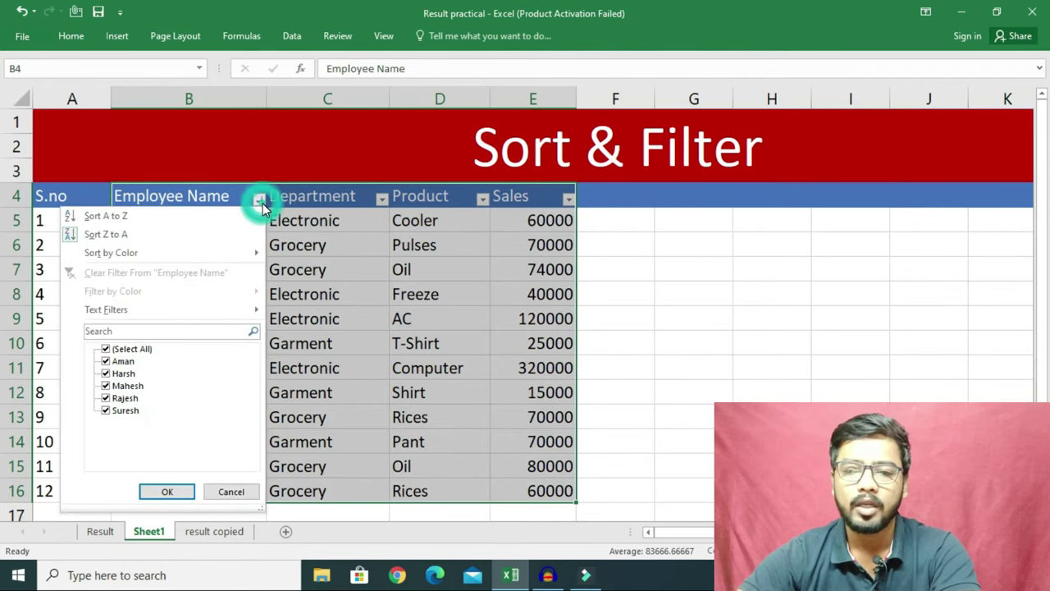
{"action": "left_click", "coordinate": [107, 216]}
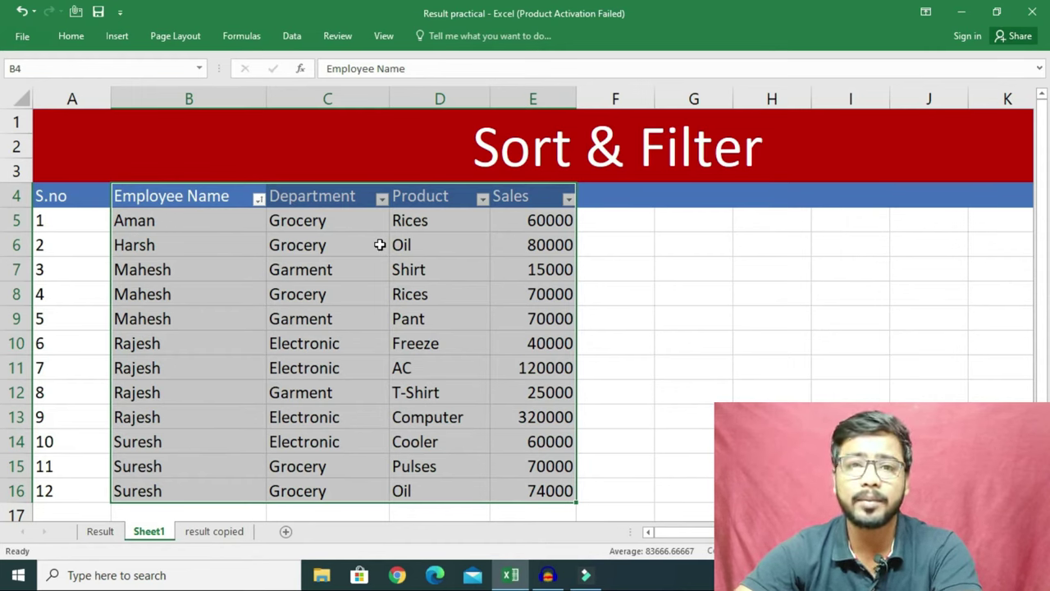
- Filter Department to Grocery only, leaving 5 of the 12 records visible
{"action": "left_click", "coordinate": [382, 198]}
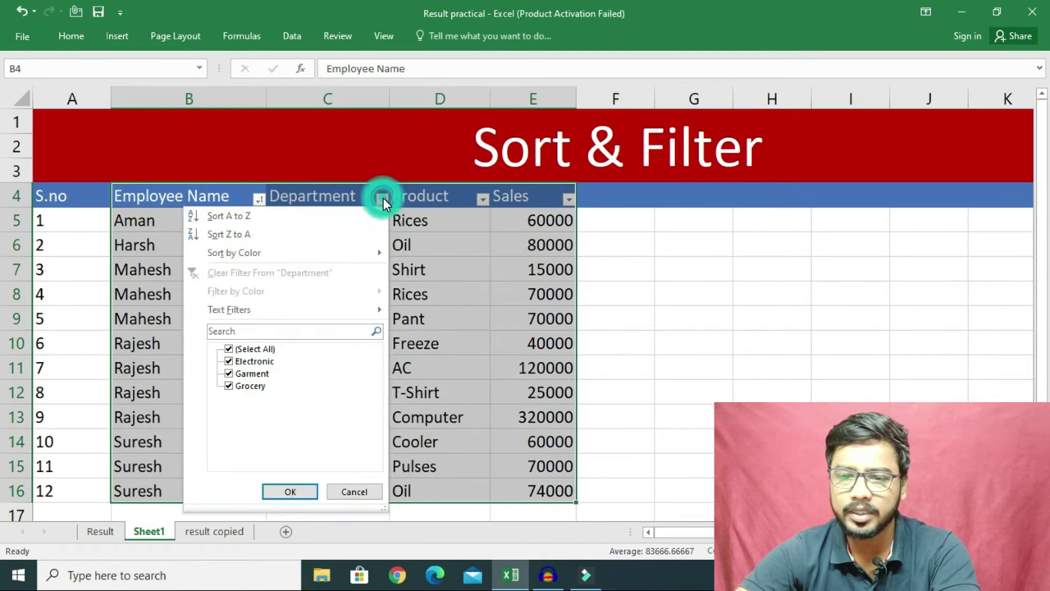
{"action": "left_click", "coordinate": [254, 350]}
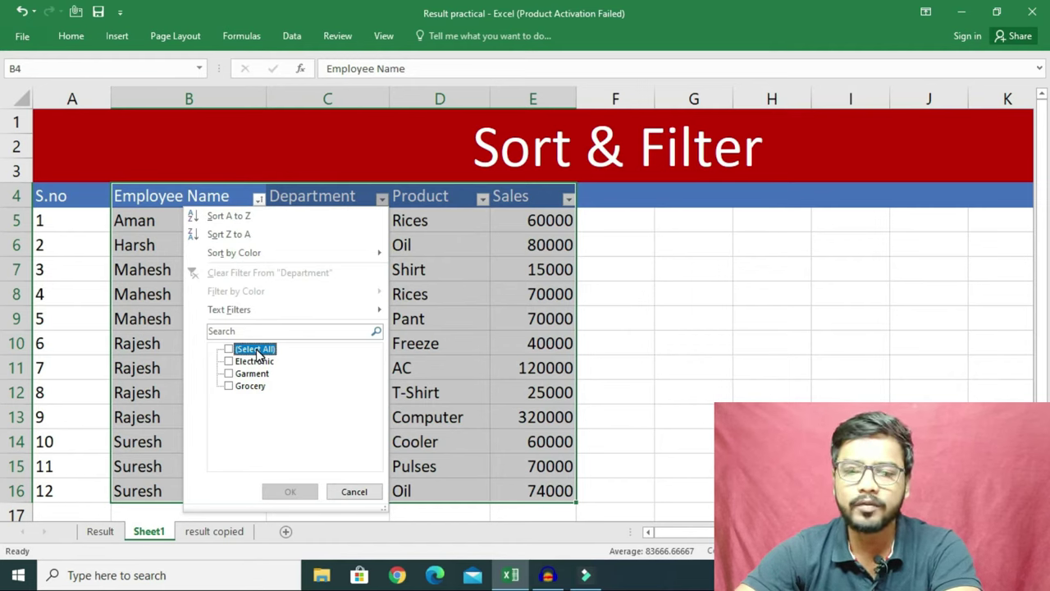
{"action": "left_click", "coordinate": [246, 386]}
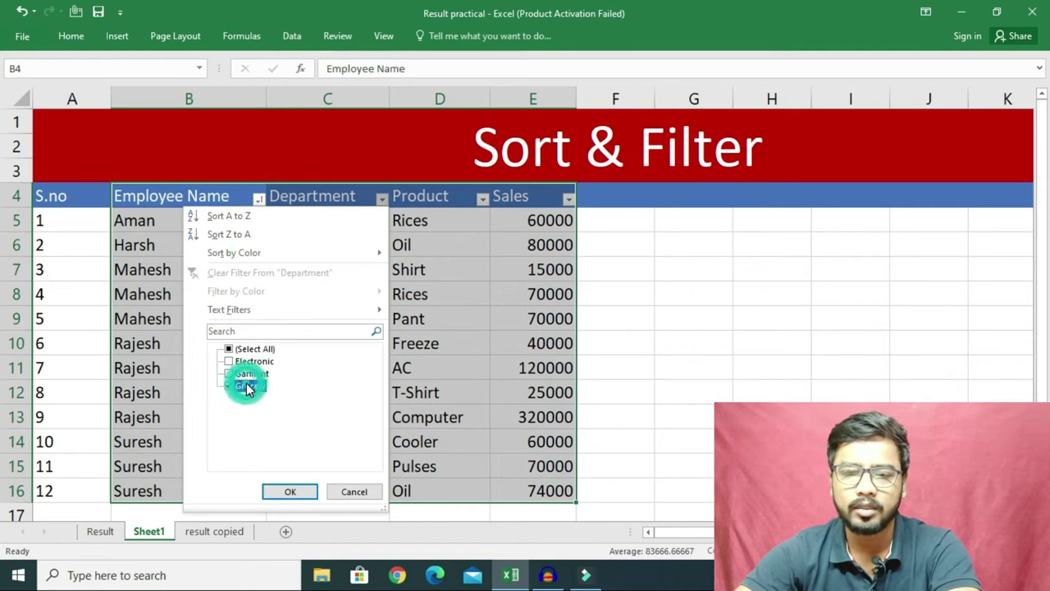
{"action": "left_click", "coordinate": [251, 374]}
{"action": "left_click", "coordinate": [246, 376]}
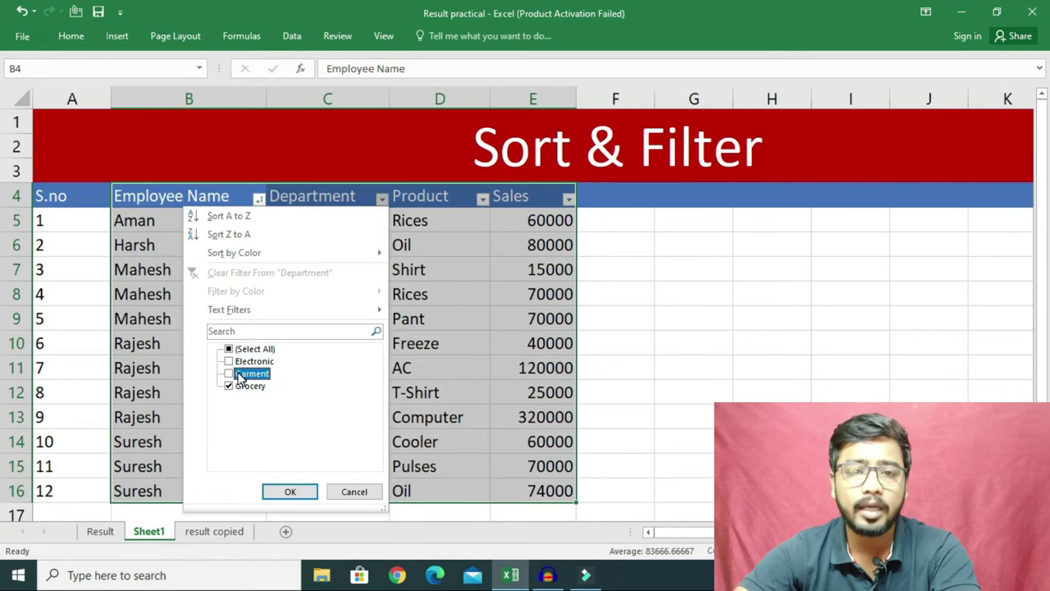
{"action": "left_click", "coordinate": [290, 491]}
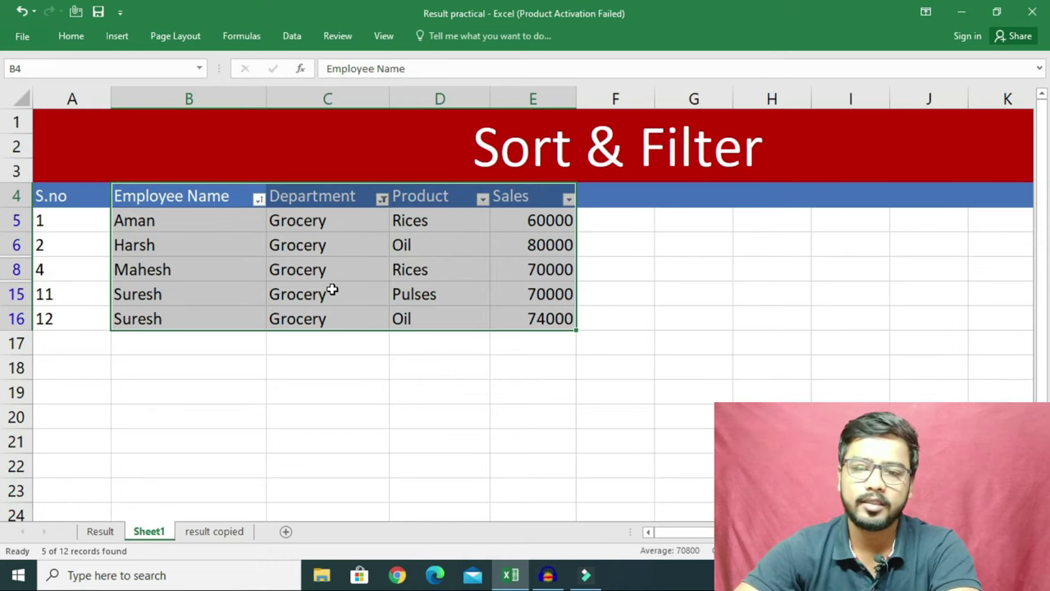
- Filter Department to show only the Electronic rows
{"action": "left_click", "coordinate": [382, 200]}
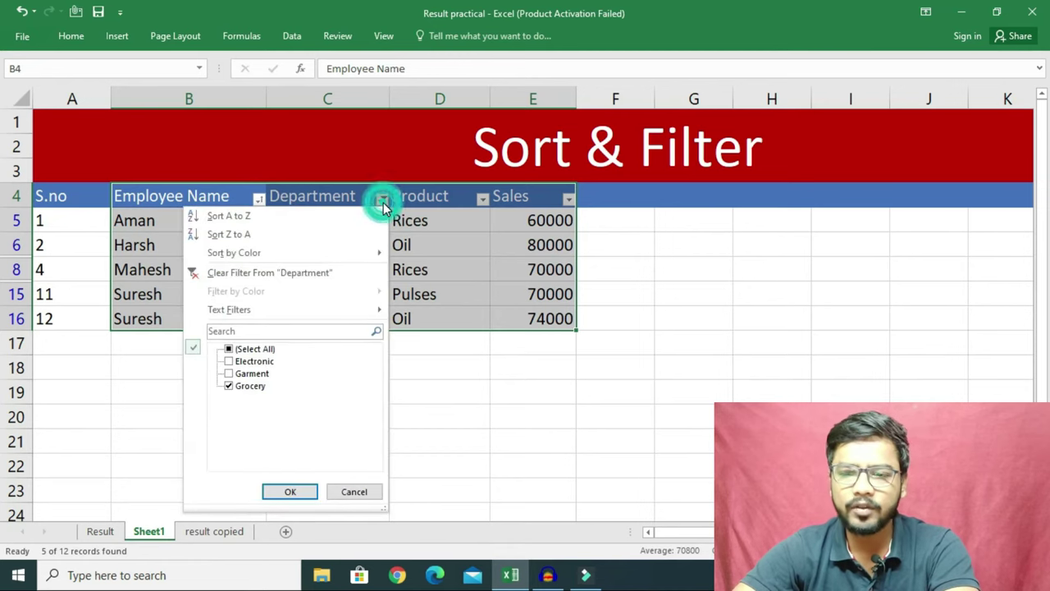
{"action": "left_click", "coordinate": [246, 351]}
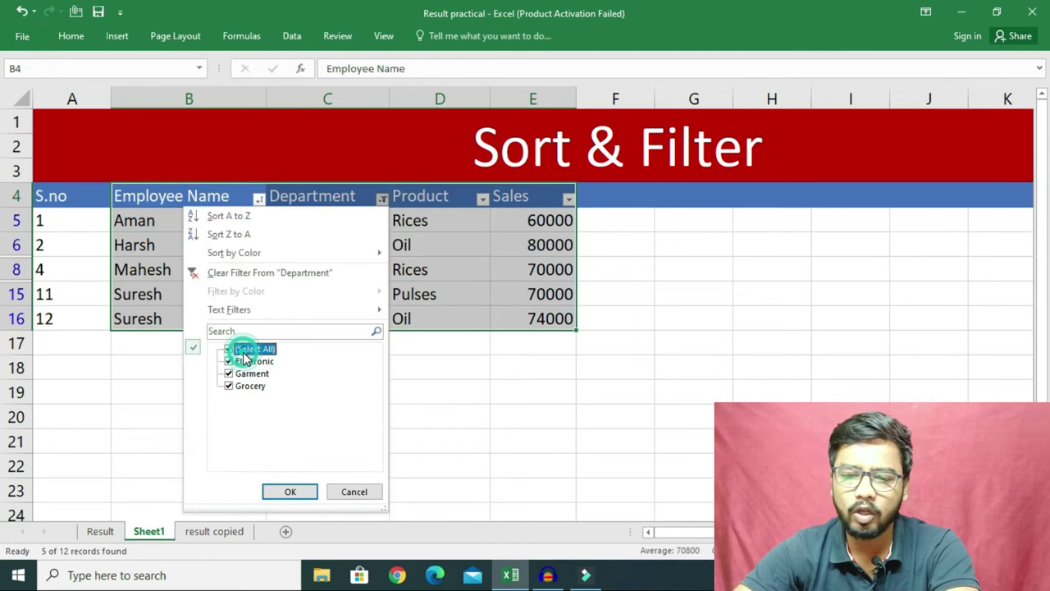
{"action": "left_click", "coordinate": [250, 351]}
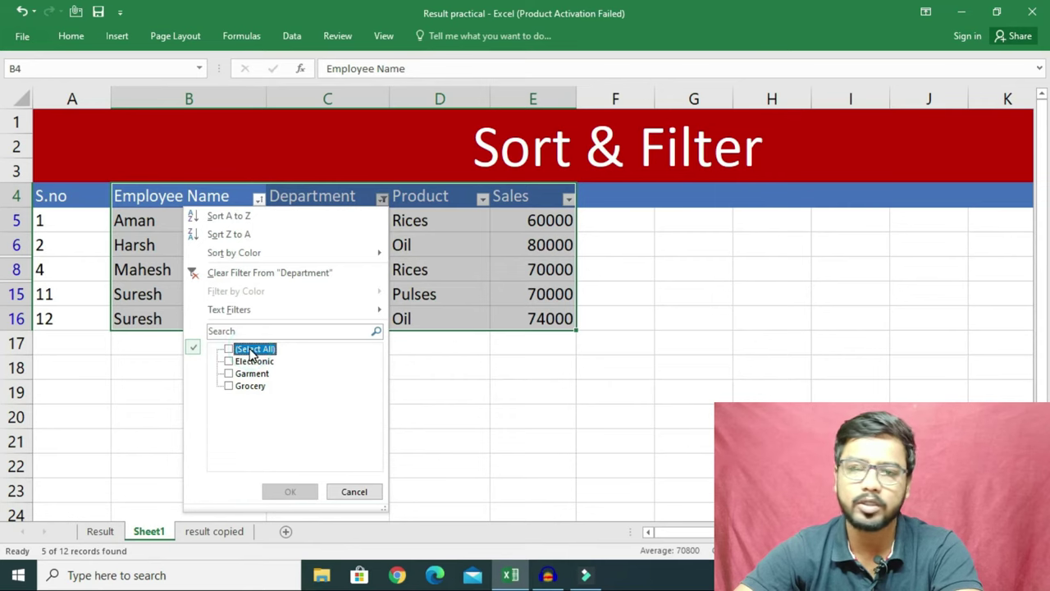
{"action": "left_click", "coordinate": [254, 361]}
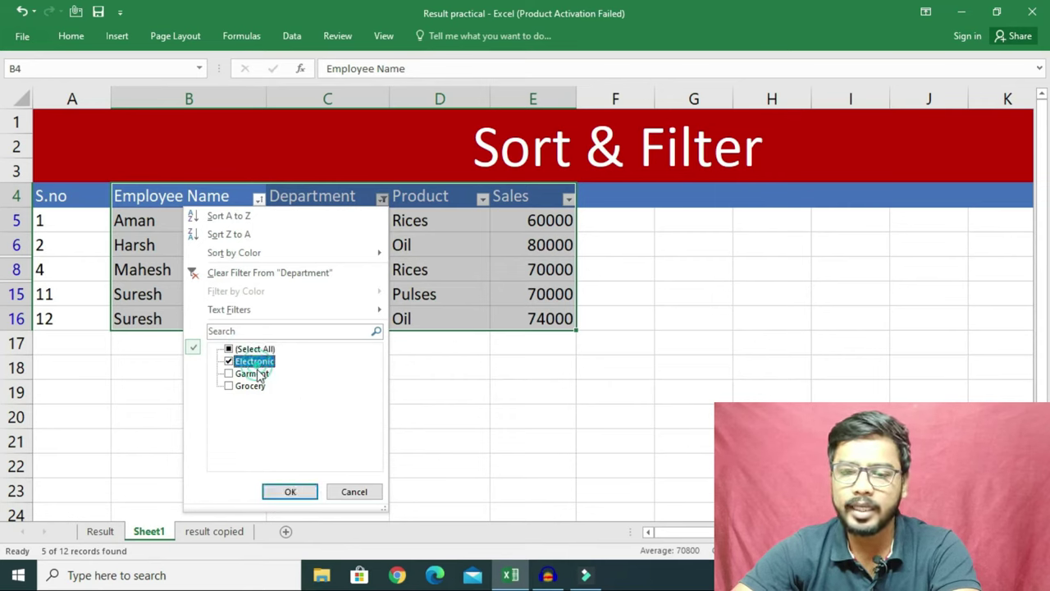
{"action": "left_click", "coordinate": [289, 493]}
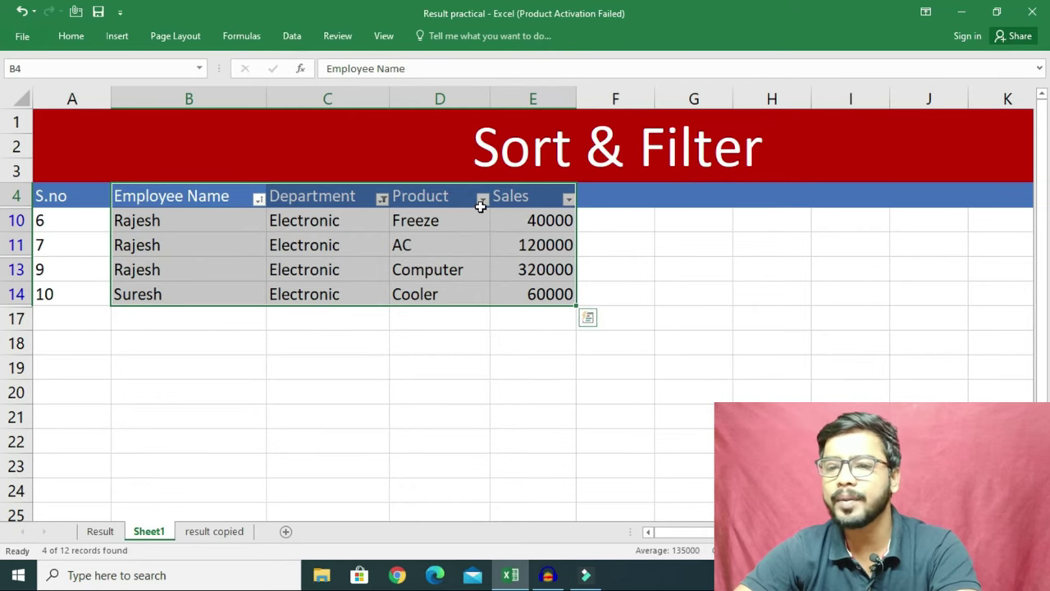
- Re-tick Select All in the Department filter so all 12 rows return
{"action": "left_click", "coordinate": [383, 198]}
{"action": "left_click", "coordinate": [254, 348]}
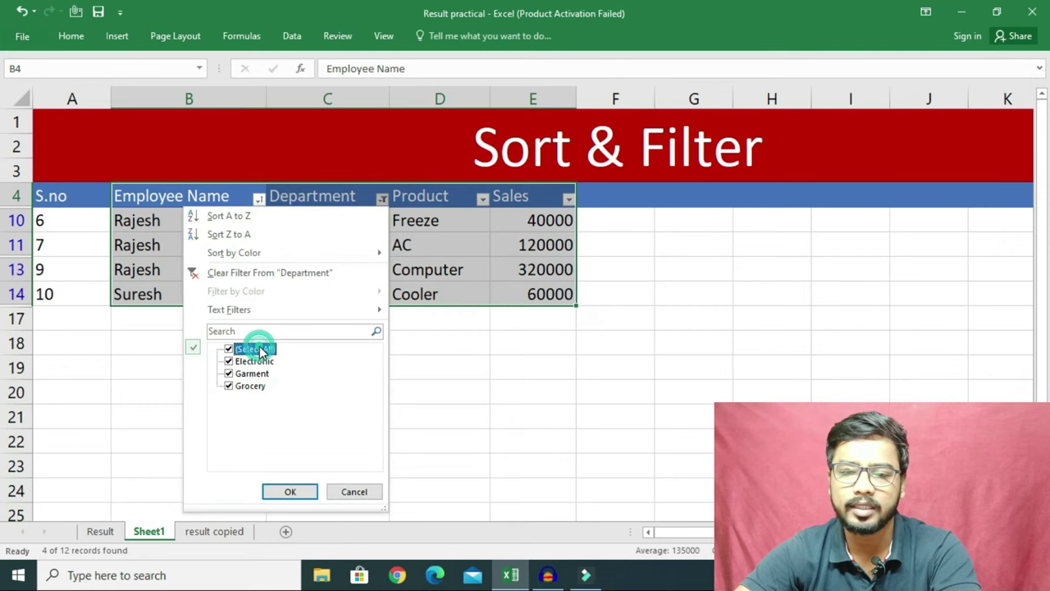
{"action": "left_click", "coordinate": [305, 492]}
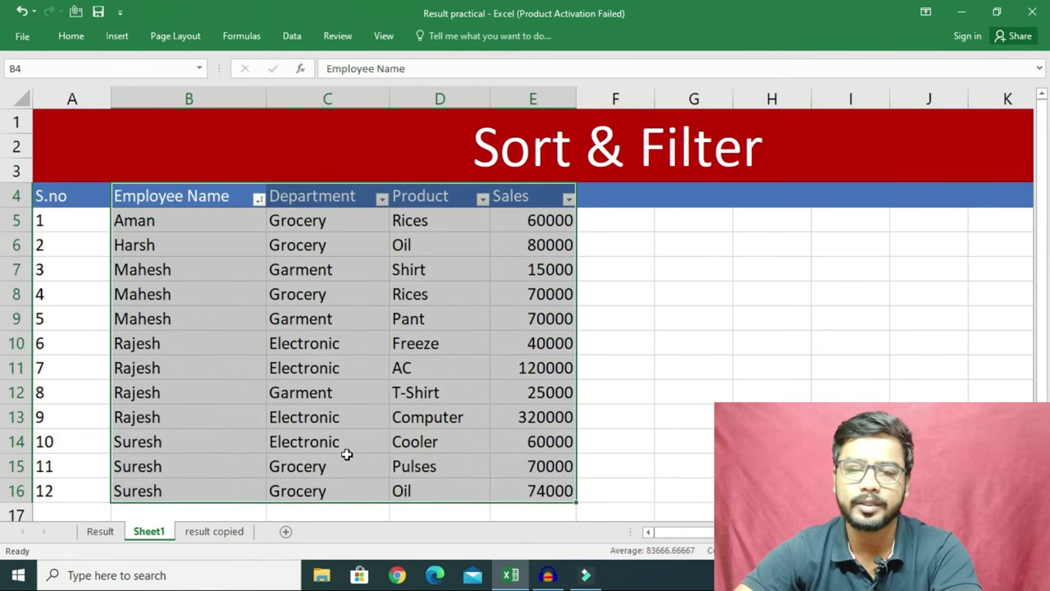
- Filter the Product column to Oil only
{"action": "left_click", "coordinate": [483, 198]}
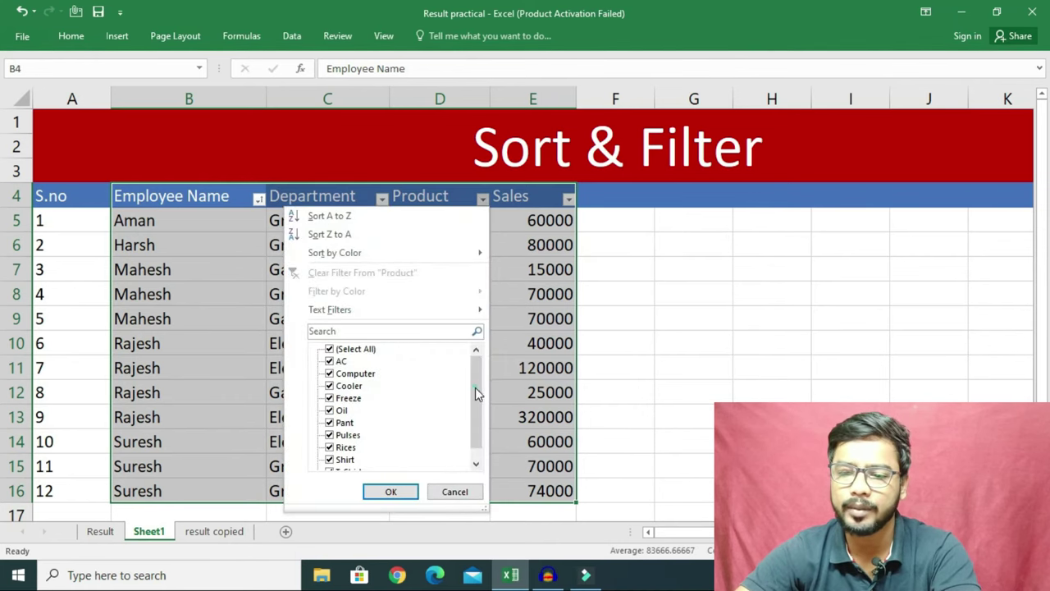
{"action": "scroll", "coordinate": [475, 387], "scroll_direction": "down", "scroll_amount": 1}
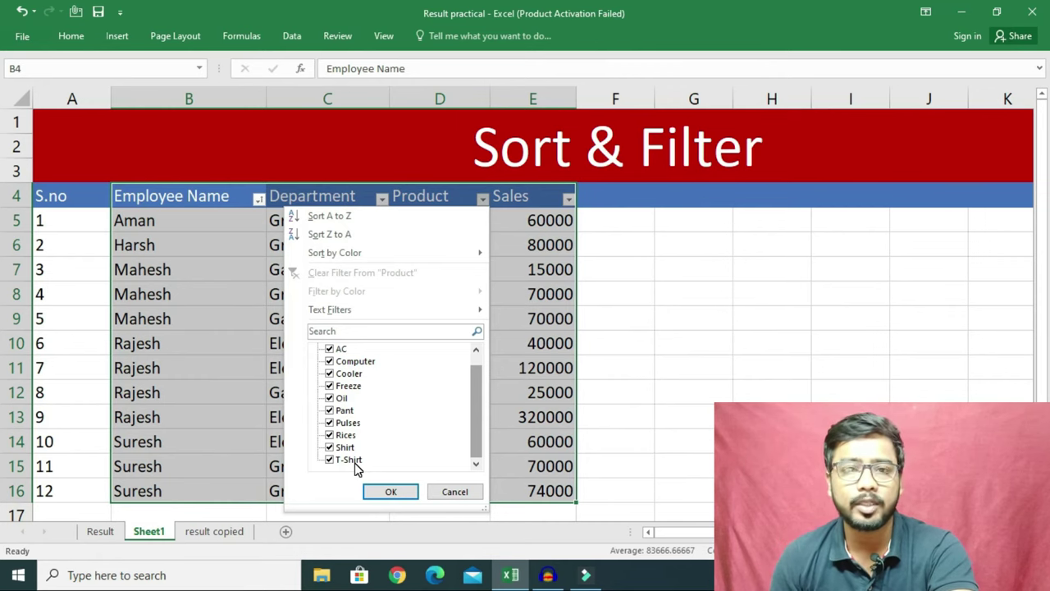
{"action": "scroll", "coordinate": [356, 447], "scroll_direction": "up", "scroll_amount": 1}
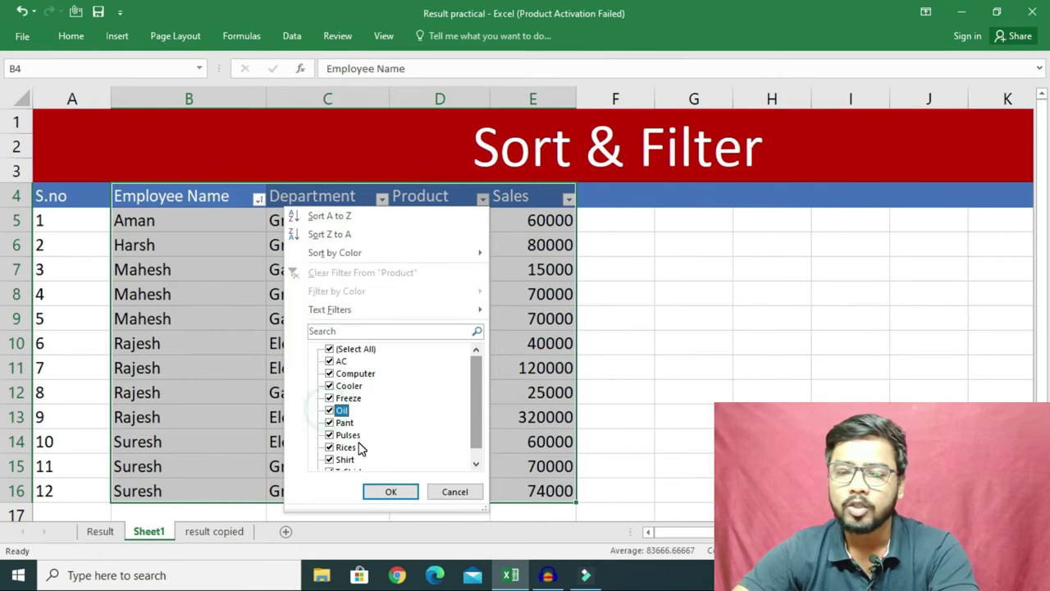
{"action": "left_click", "coordinate": [351, 351]}
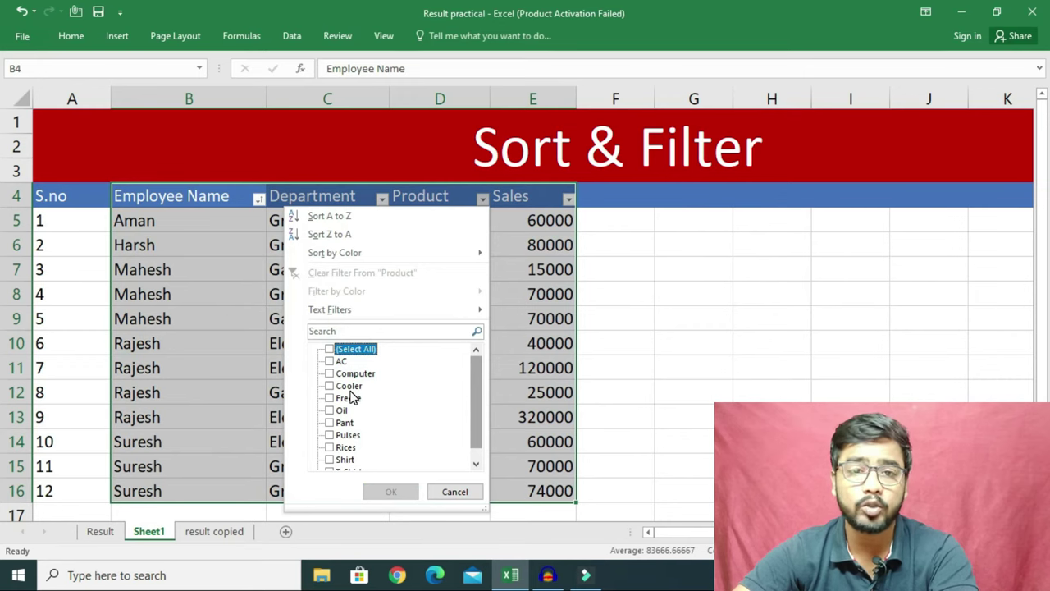
{"action": "left_click", "coordinate": [338, 411]}
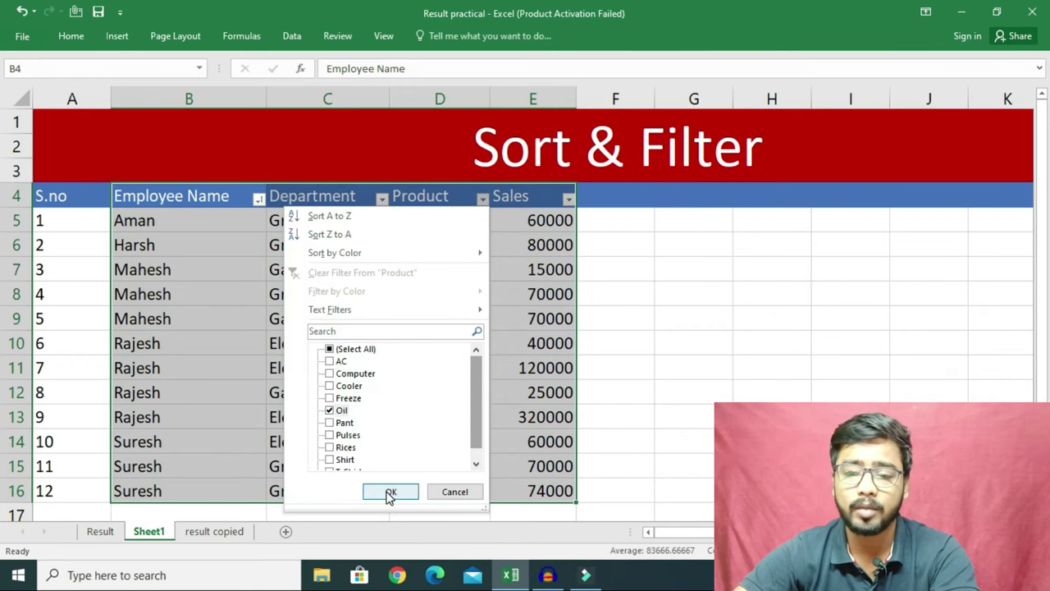
{"action": "left_click", "coordinate": [391, 491]}
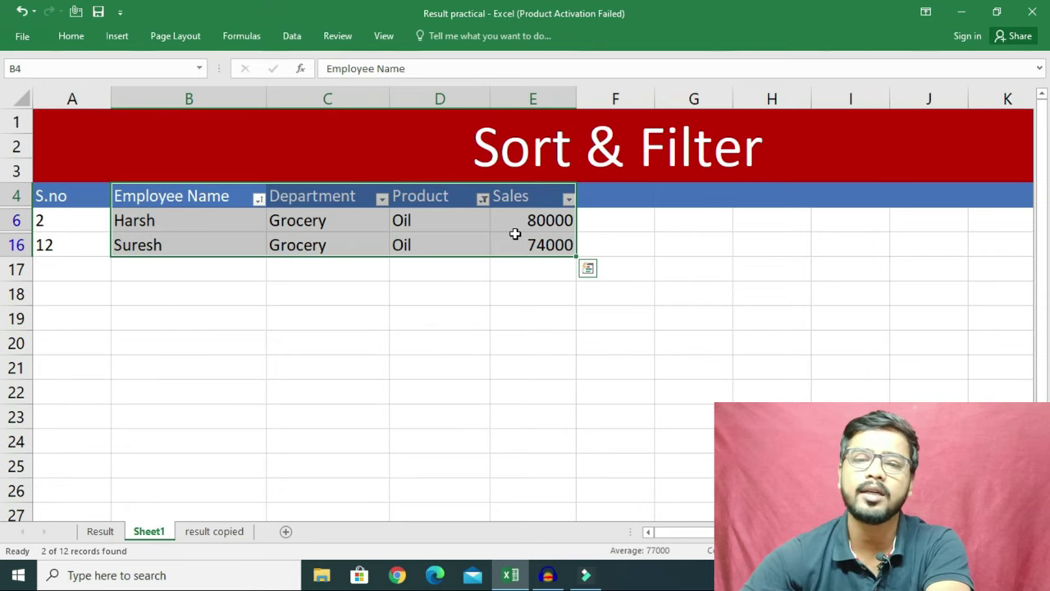
- Re-tick Select All in the Product filter to drop the Oil-only filter
{"action": "left_click", "coordinate": [259, 200]}
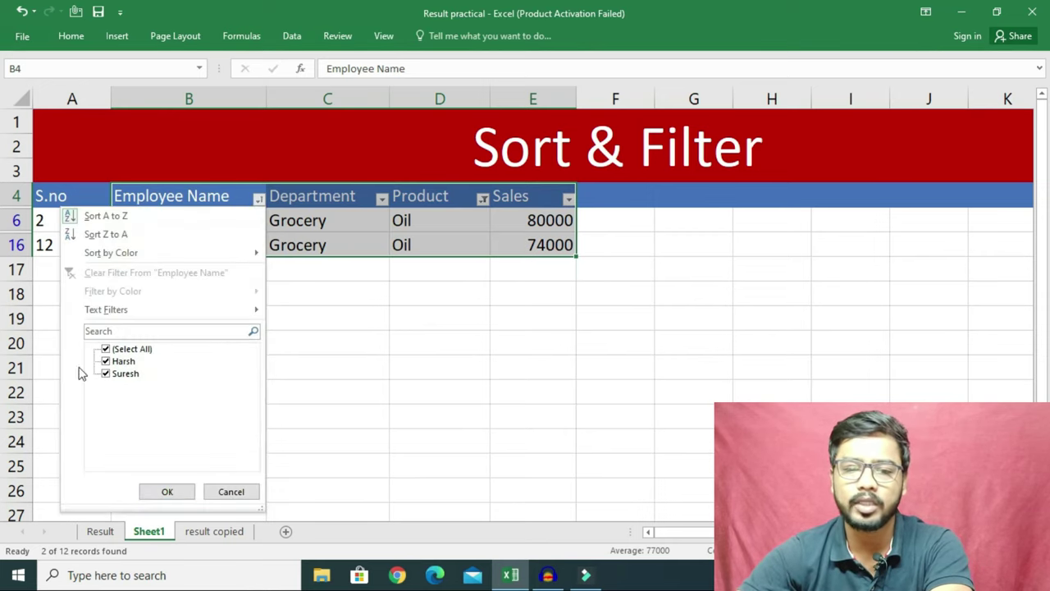
{"action": "left_click", "coordinate": [516, 210]}
{"action": "left_click", "coordinate": [484, 200]}
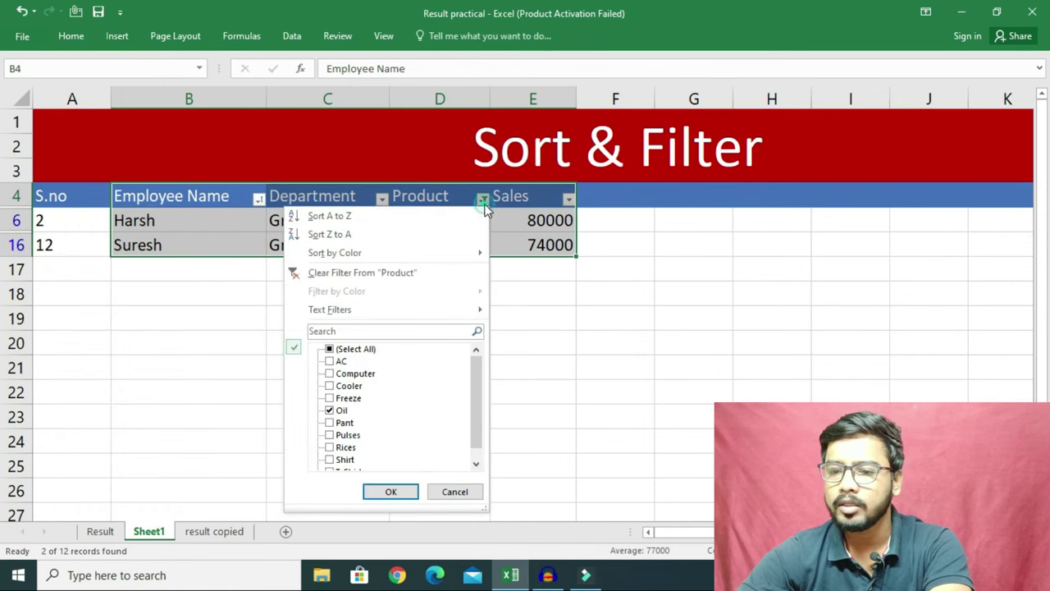
{"action": "left_click", "coordinate": [356, 349]}
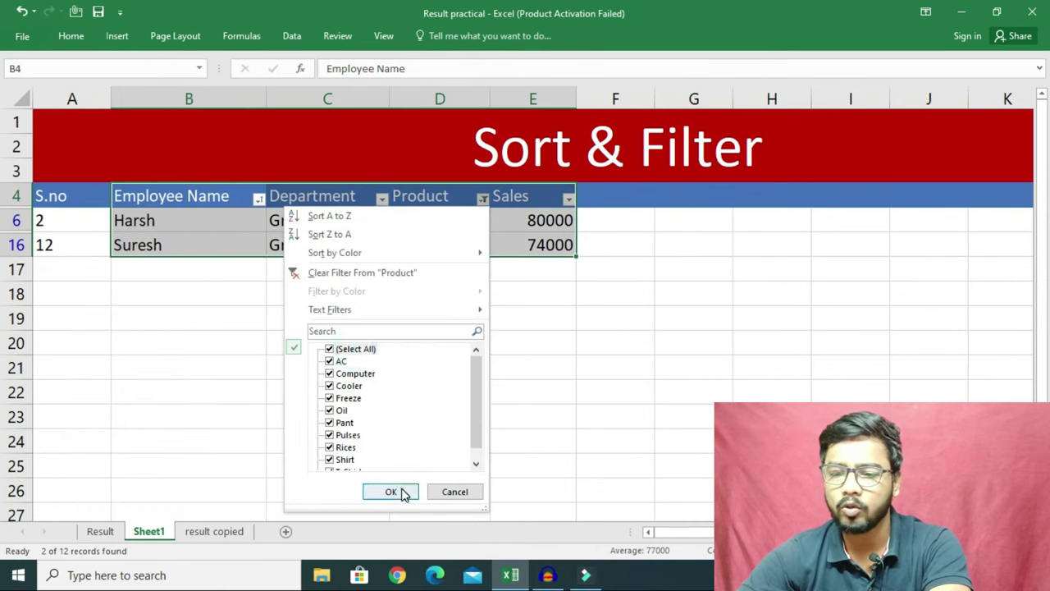
{"action": "left_click", "coordinate": [391, 491]}
{"action": "left_click", "coordinate": [259, 200]}
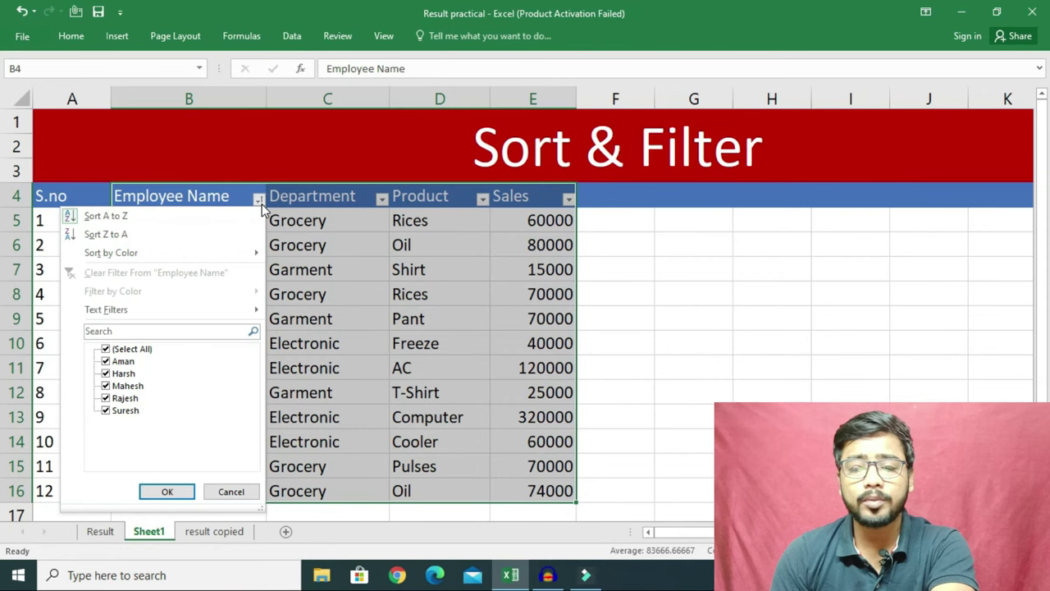